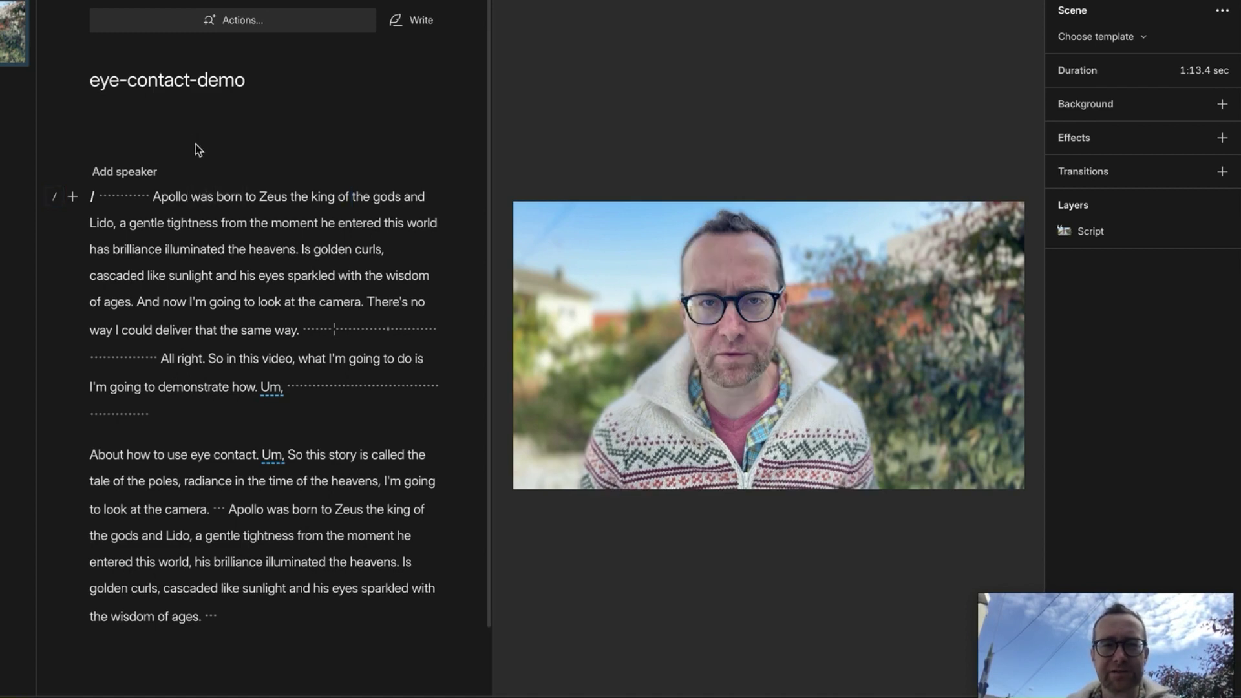
Play the outdoor talking-head clip with Eye Contact still on, raising the volume
key(space)
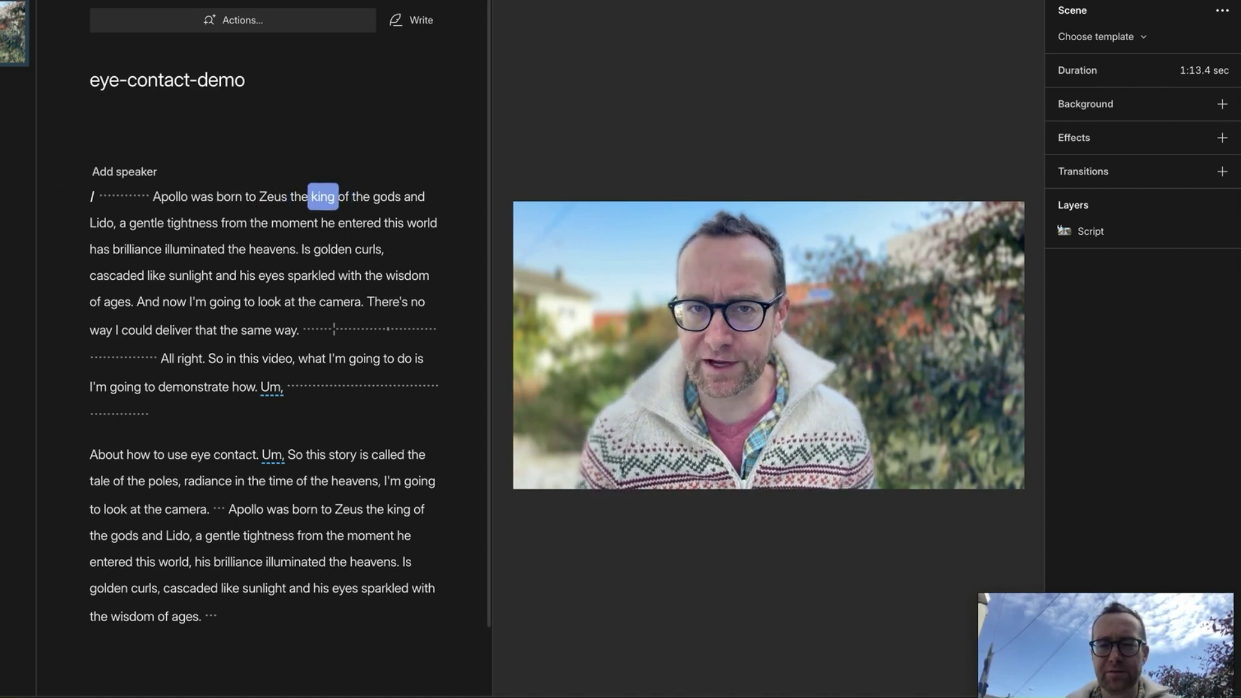
key(XF86AudioRaiseVolume)
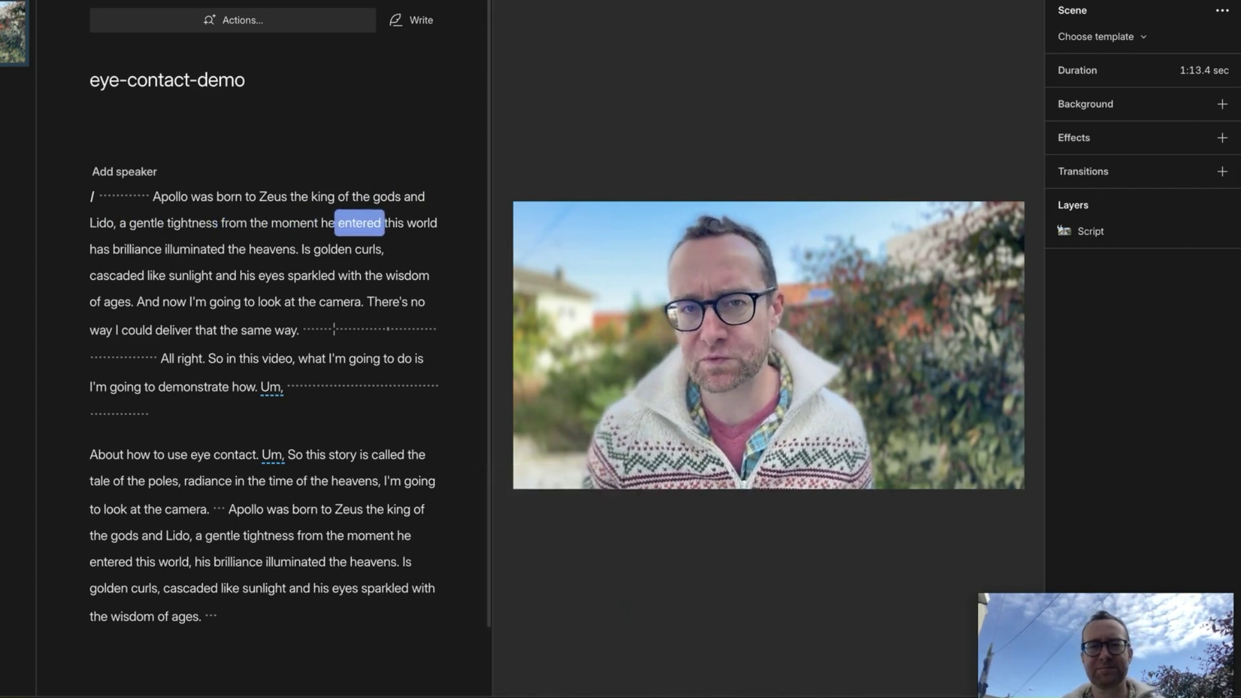
key(space)
Remove the Eye Contact effect from the outdoor clip, leaving it with no effects
click(754, 343)
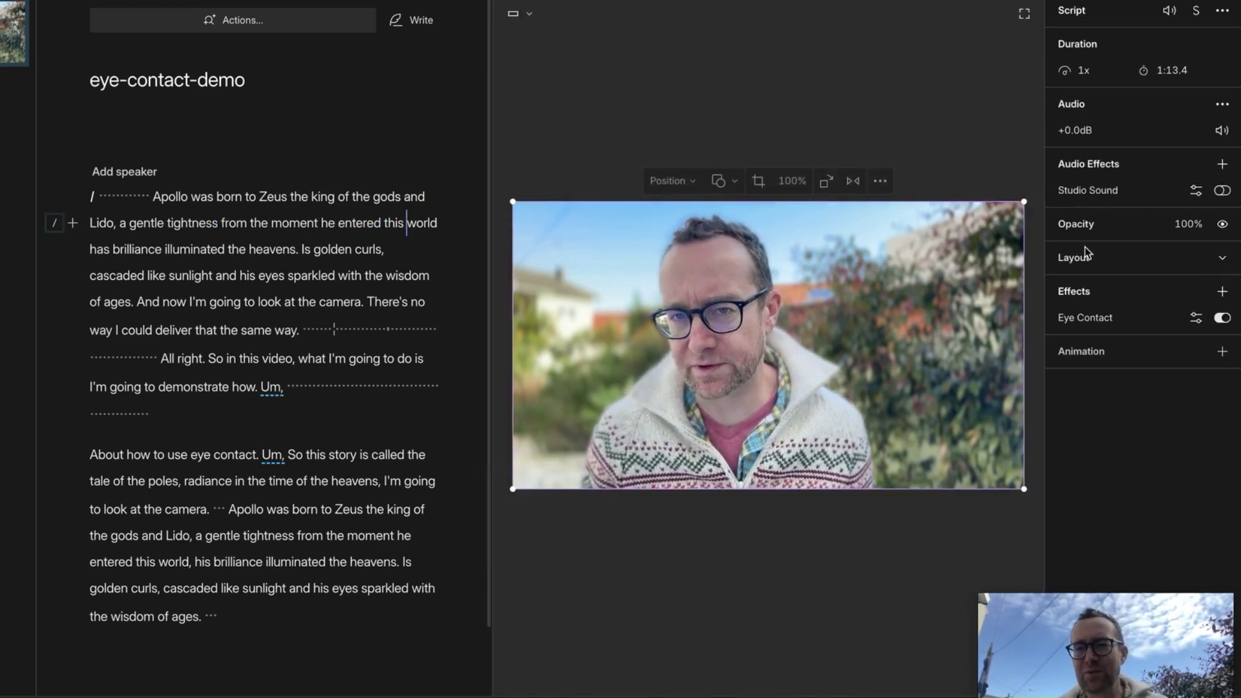
click(1197, 323)
click(1191, 356)
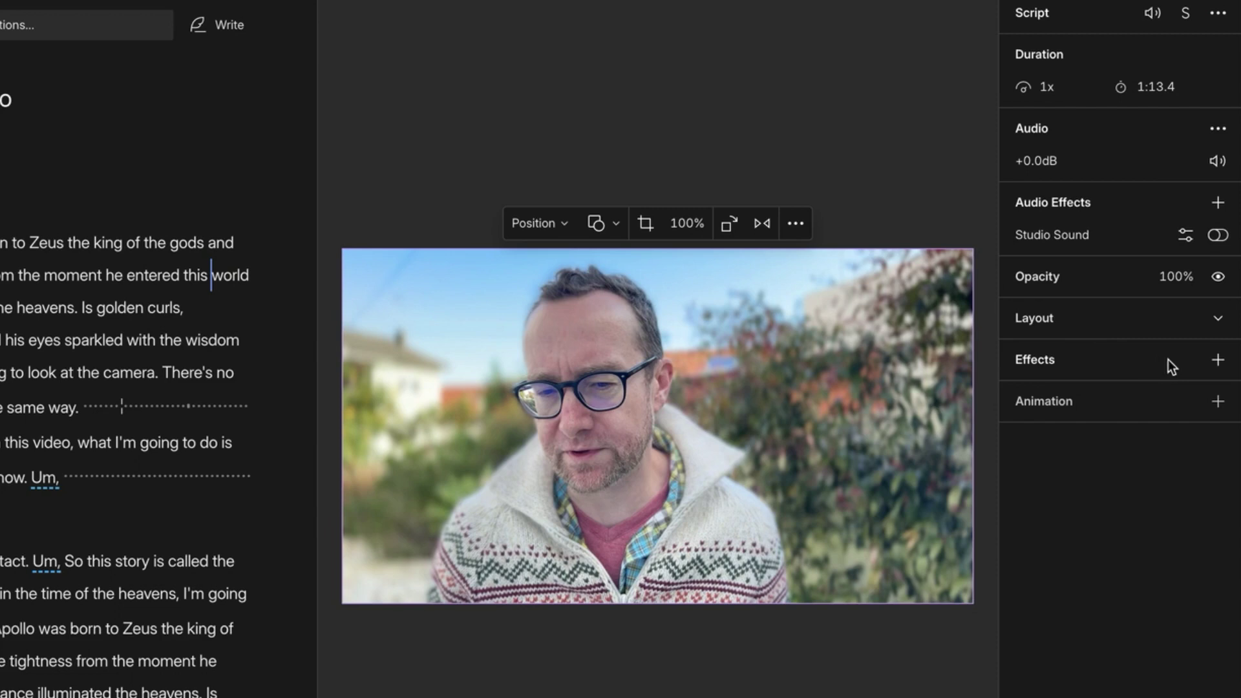
click(1172, 362)
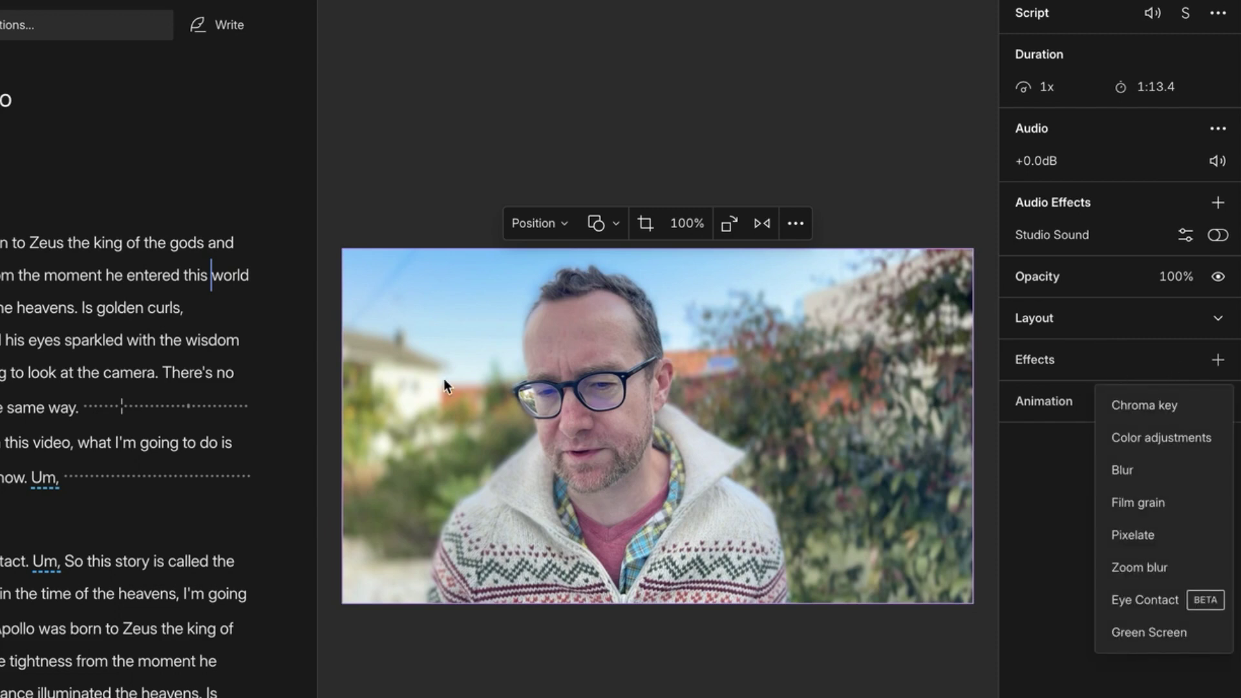
key(Escape)
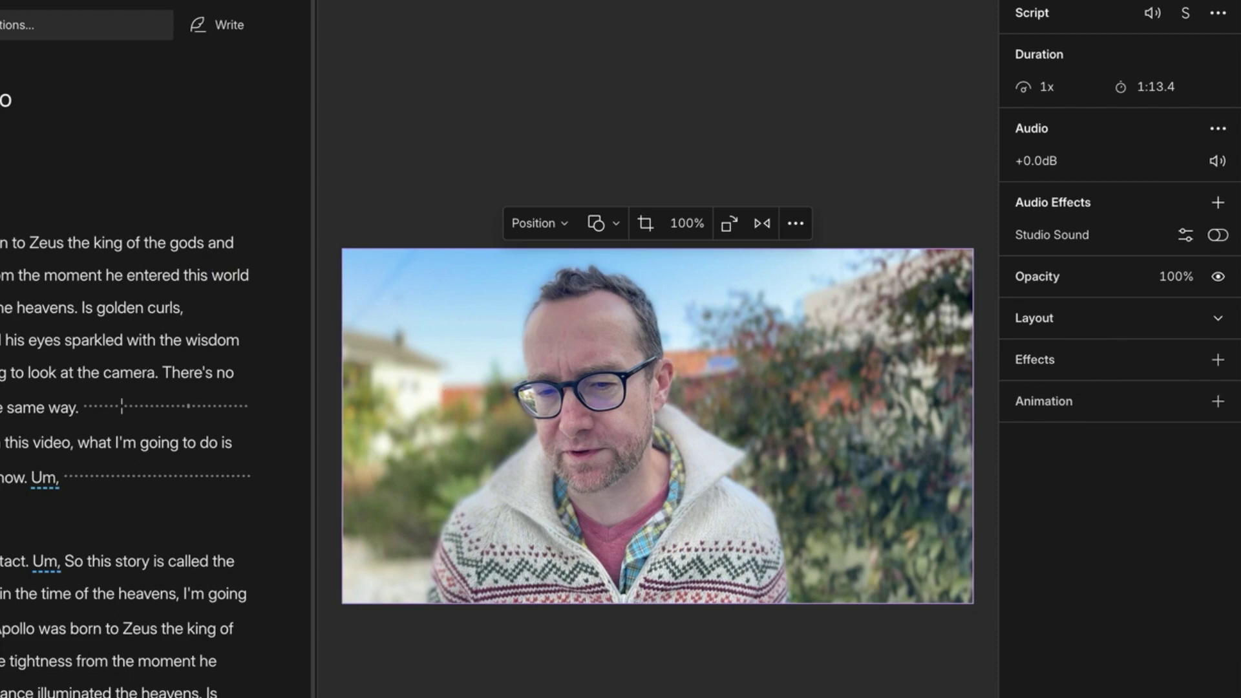
key(Escape)
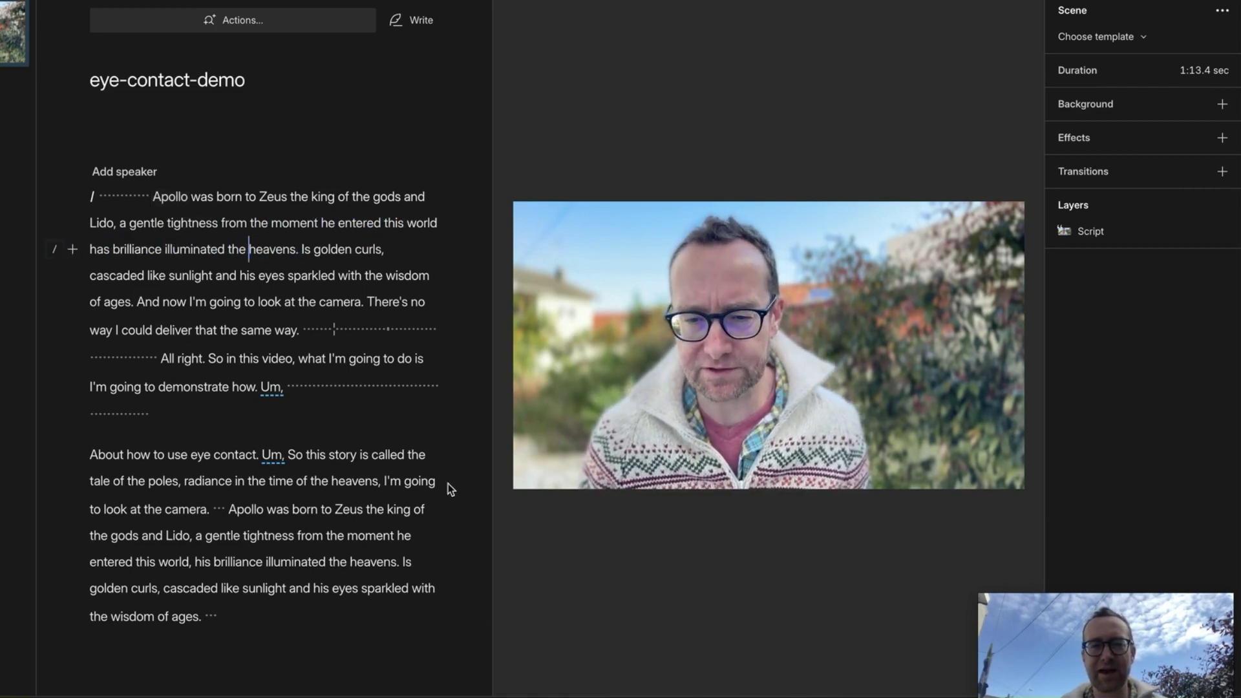
Add the Eye Contact effect back to the outdoor clip from the story's start
click(153, 196)
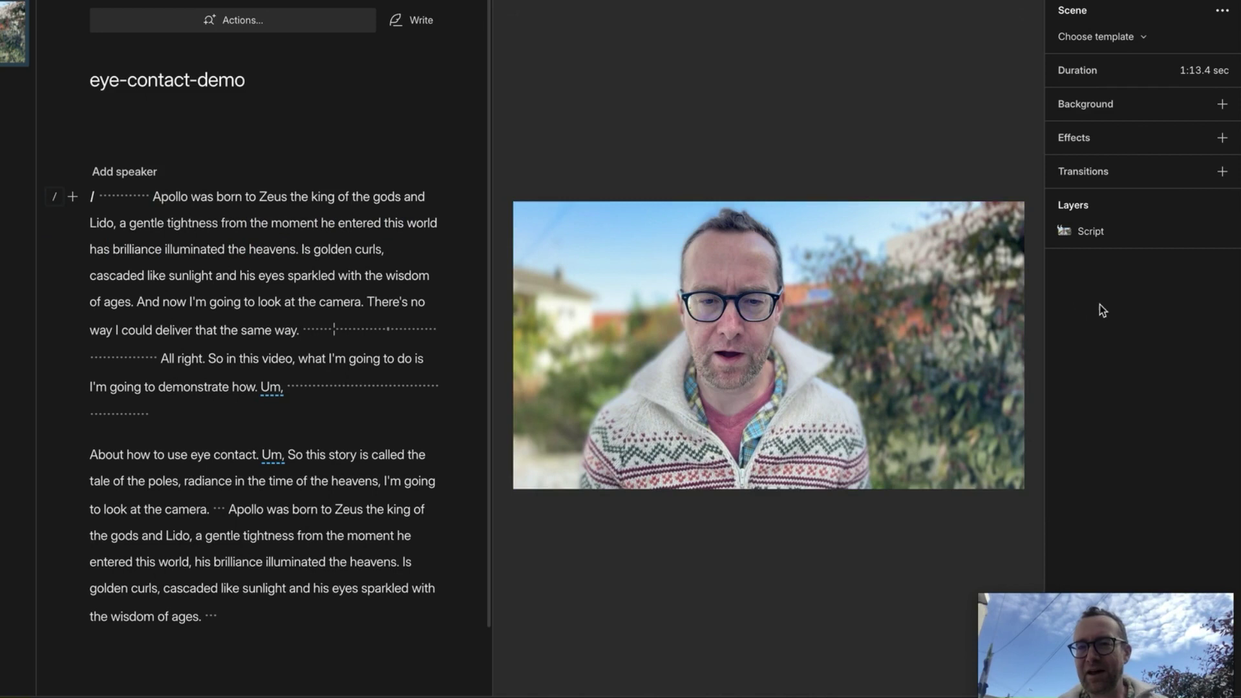
click(1091, 231)
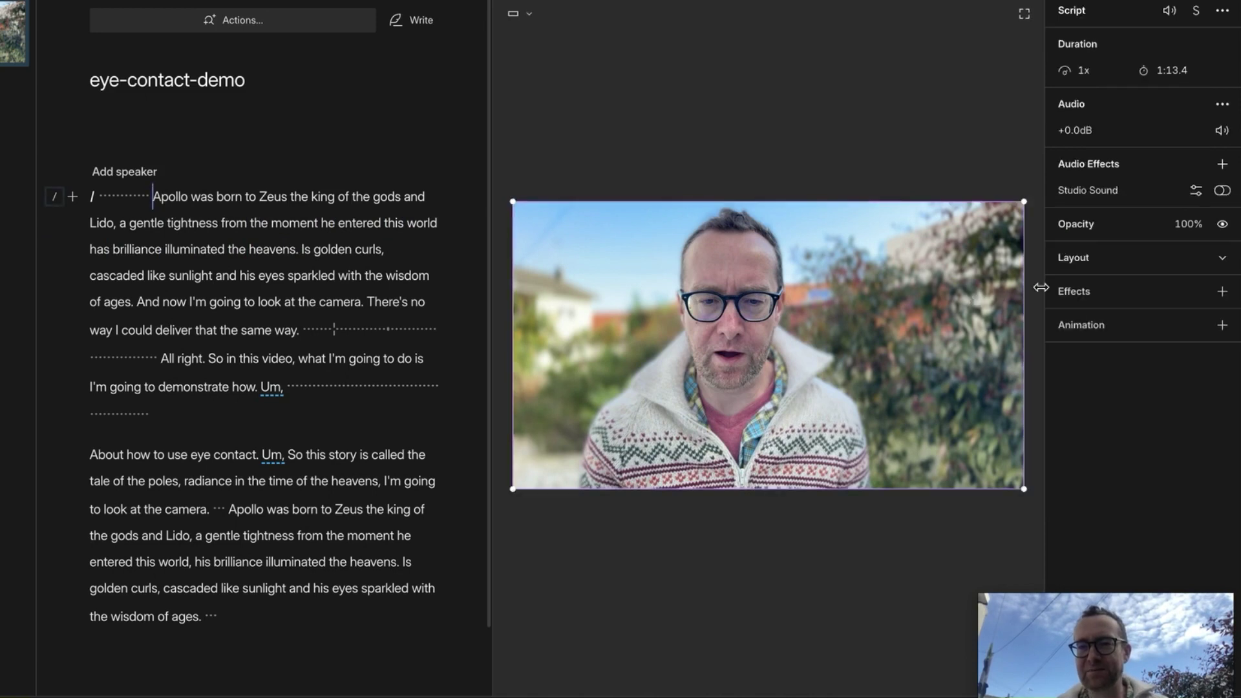
click(1123, 291)
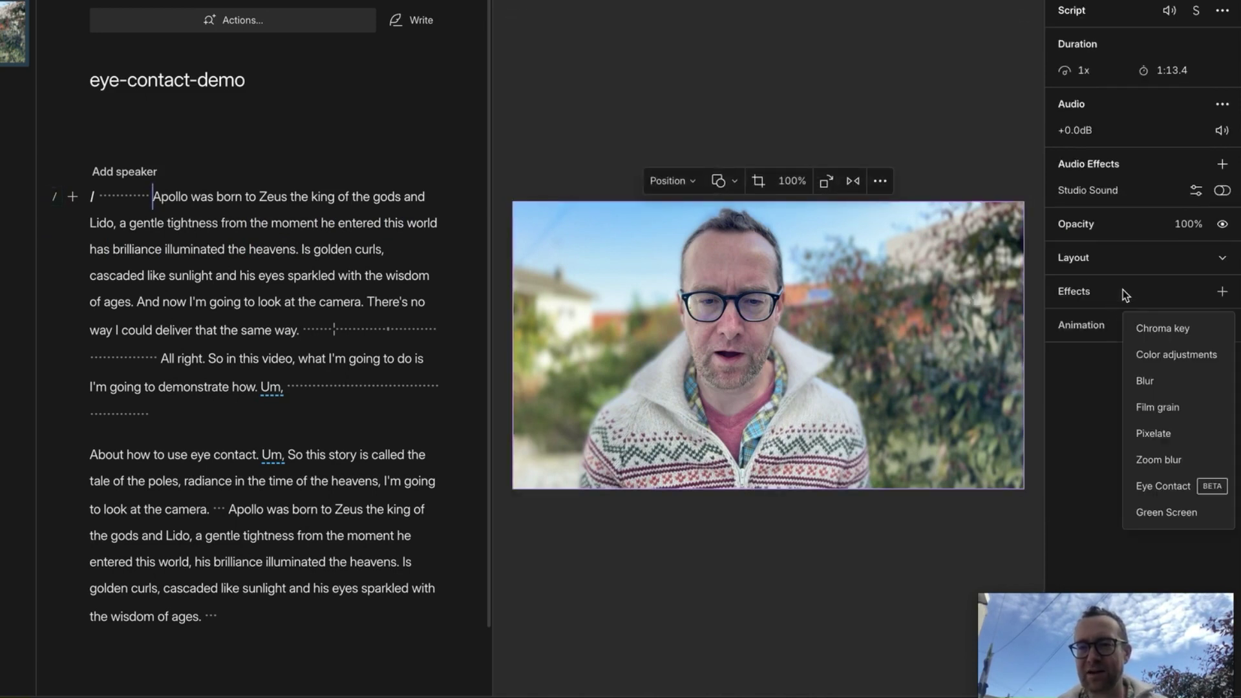
click(1173, 485)
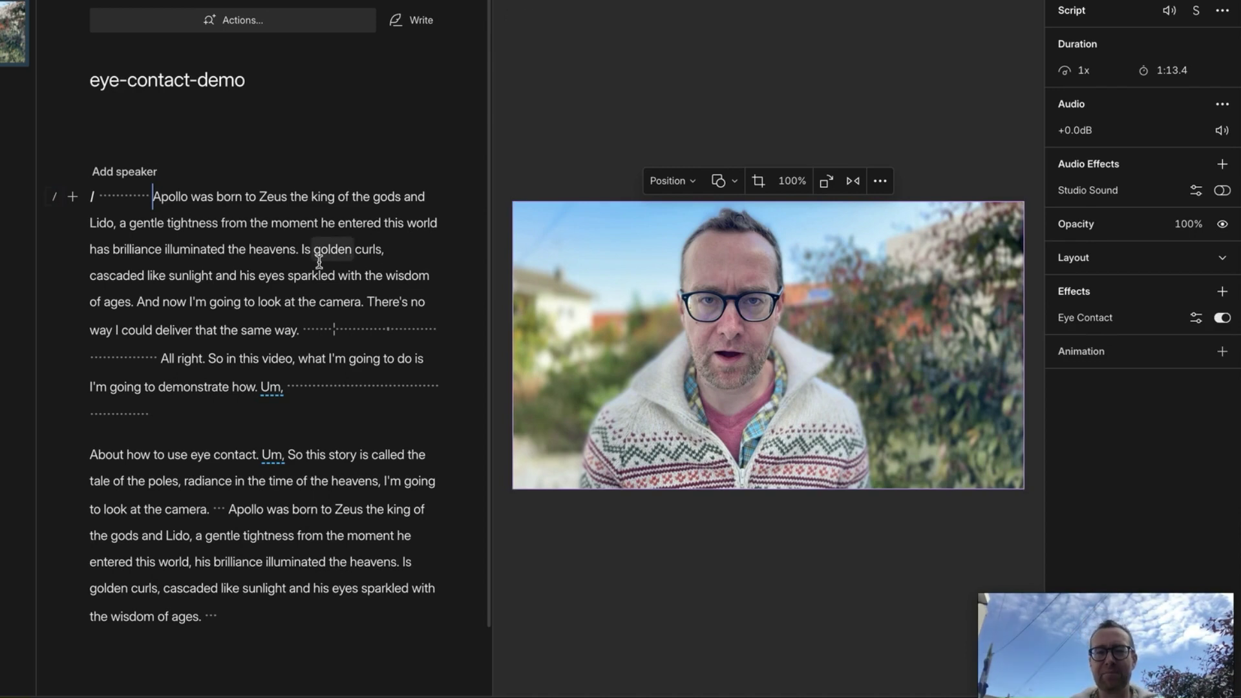
Play the outdoor clip with the Eye Contact correction applied
key(space)
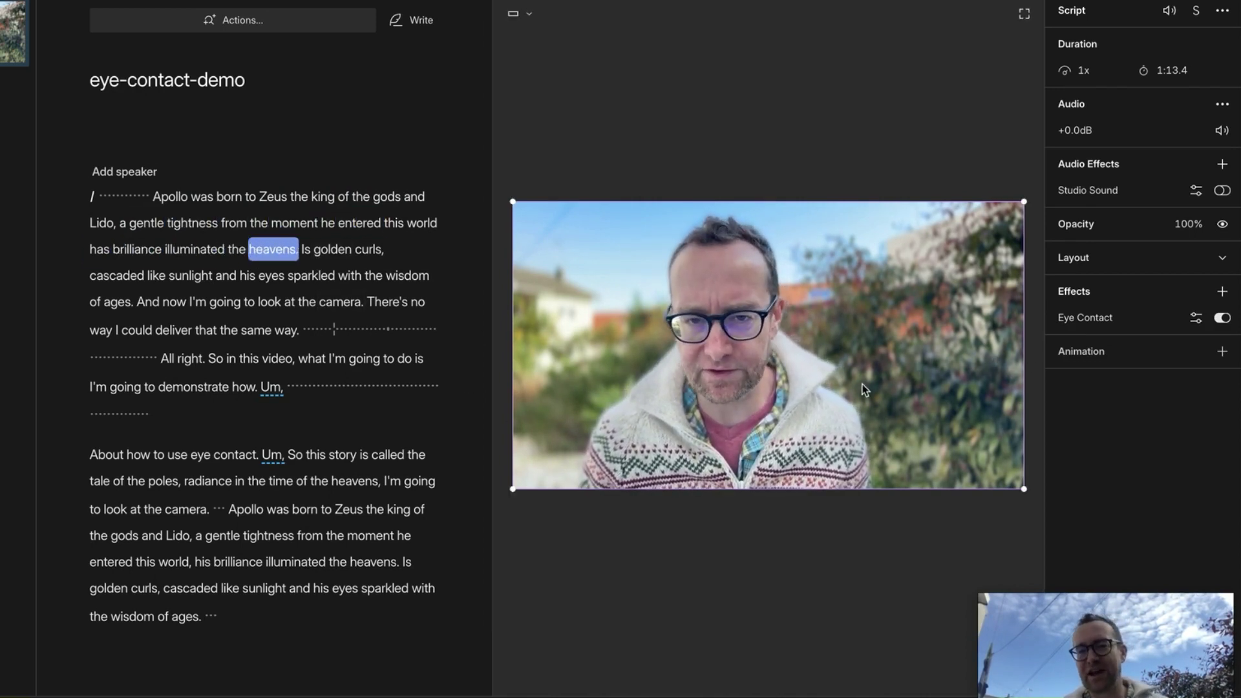
key(space)
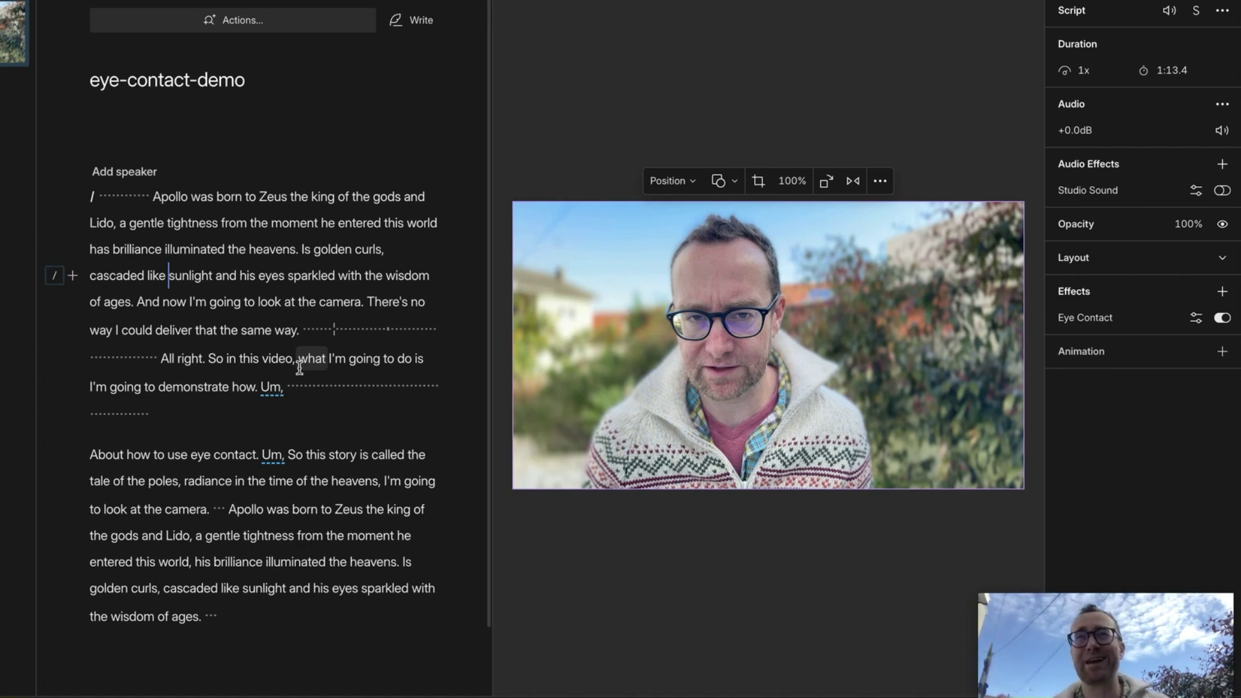
scroll(241, 399, down, 1)
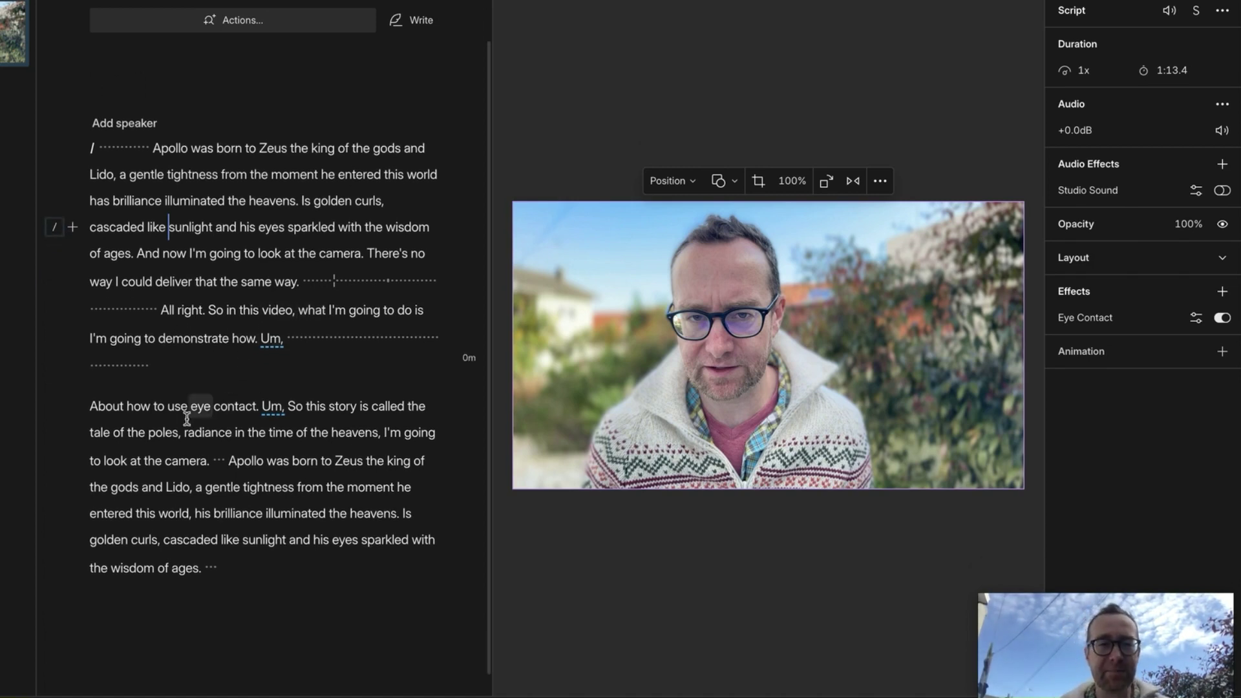
Play the indoor webcam take from "tale of the poles", adjusting the volume
click(183, 423)
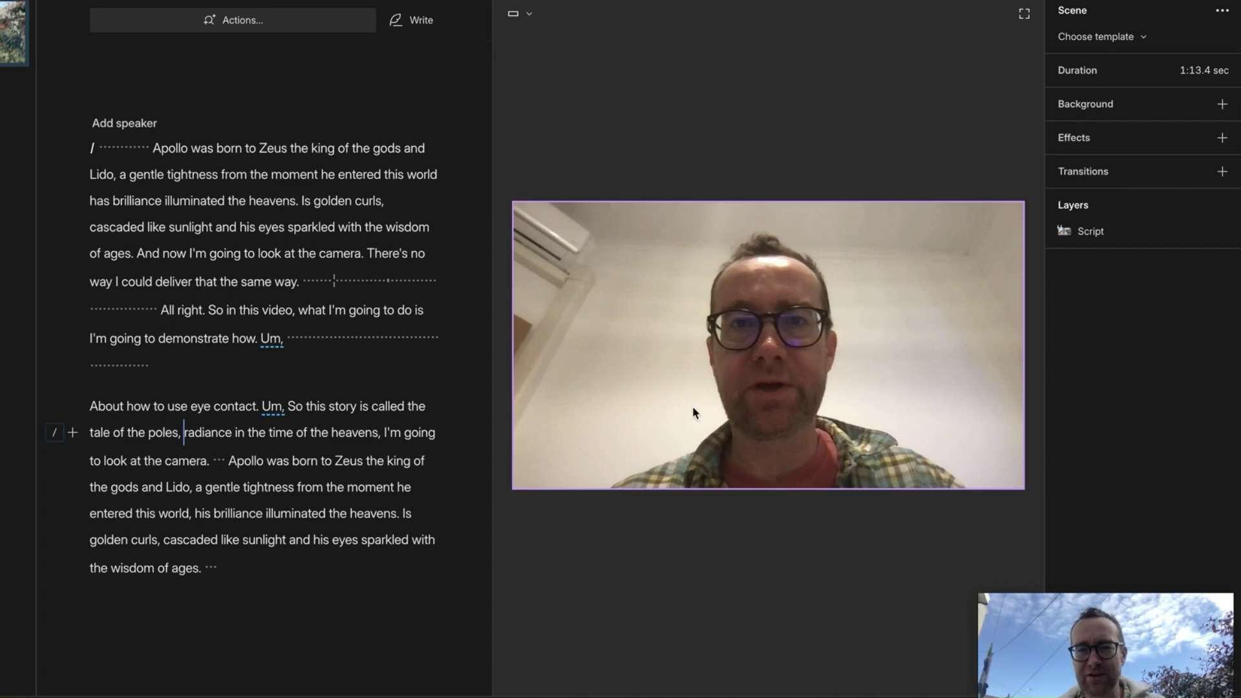
double_click(129, 433)
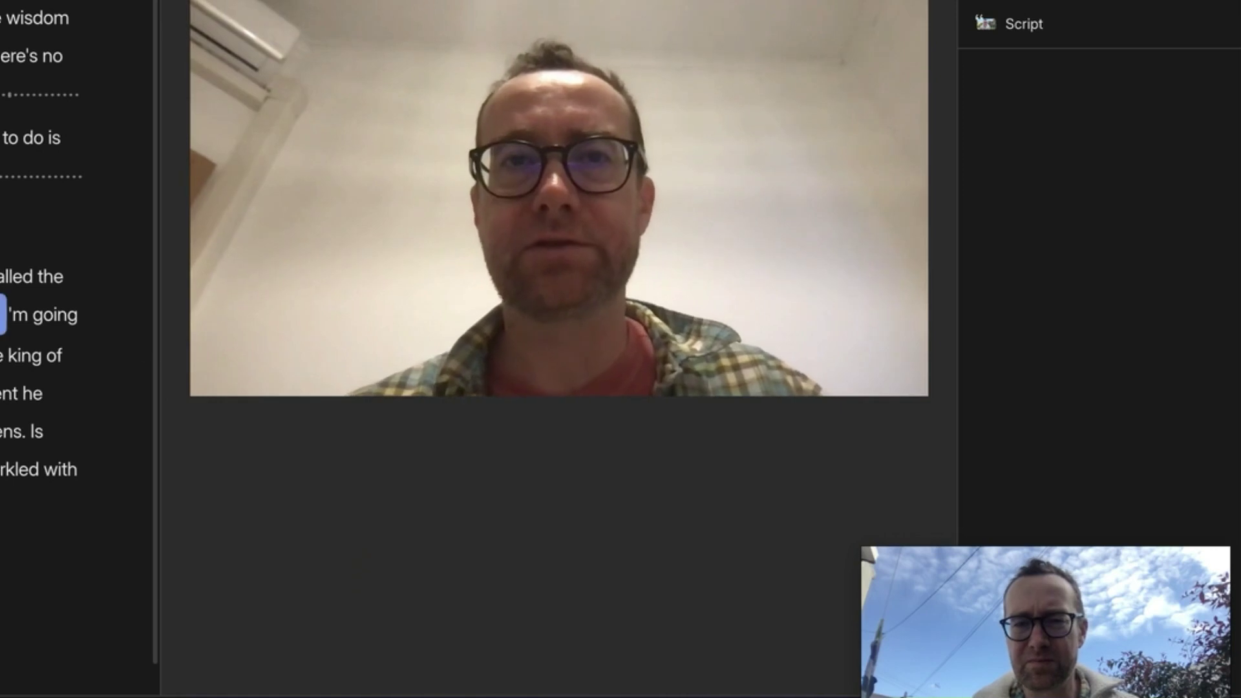
key(XF86AudioRaiseVolume)
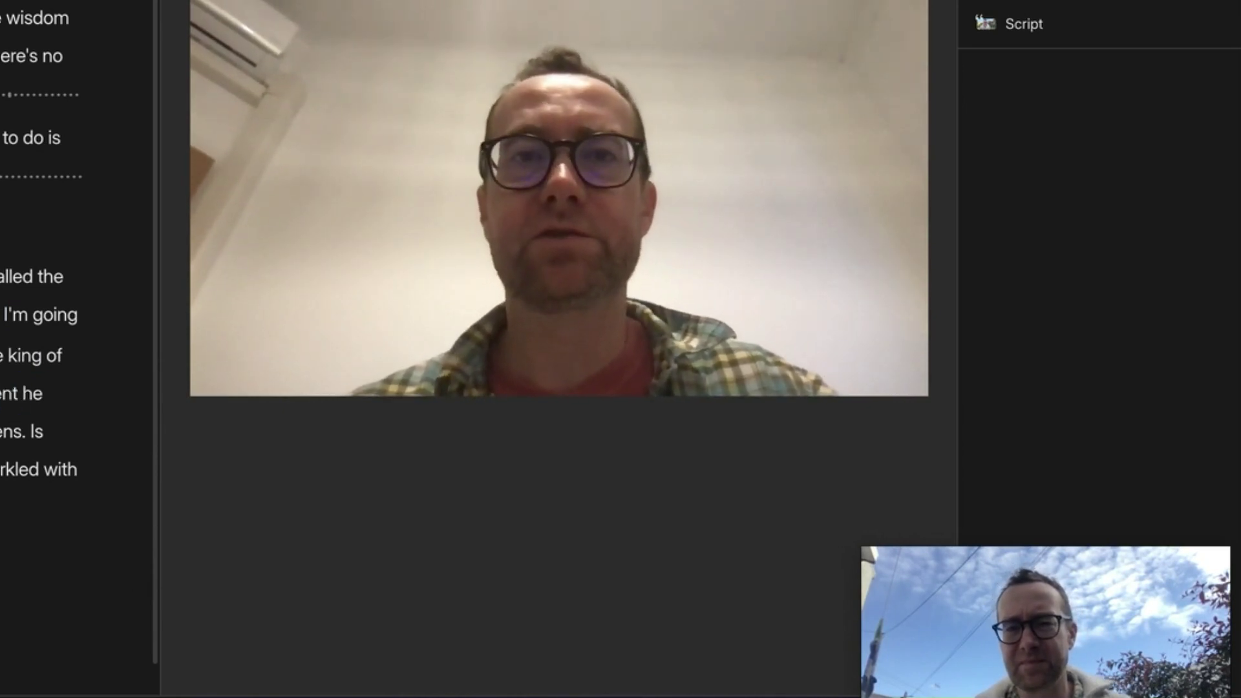
Remove the Eye Contact effect from the indoor clip, adding no other effect
click(814, 122)
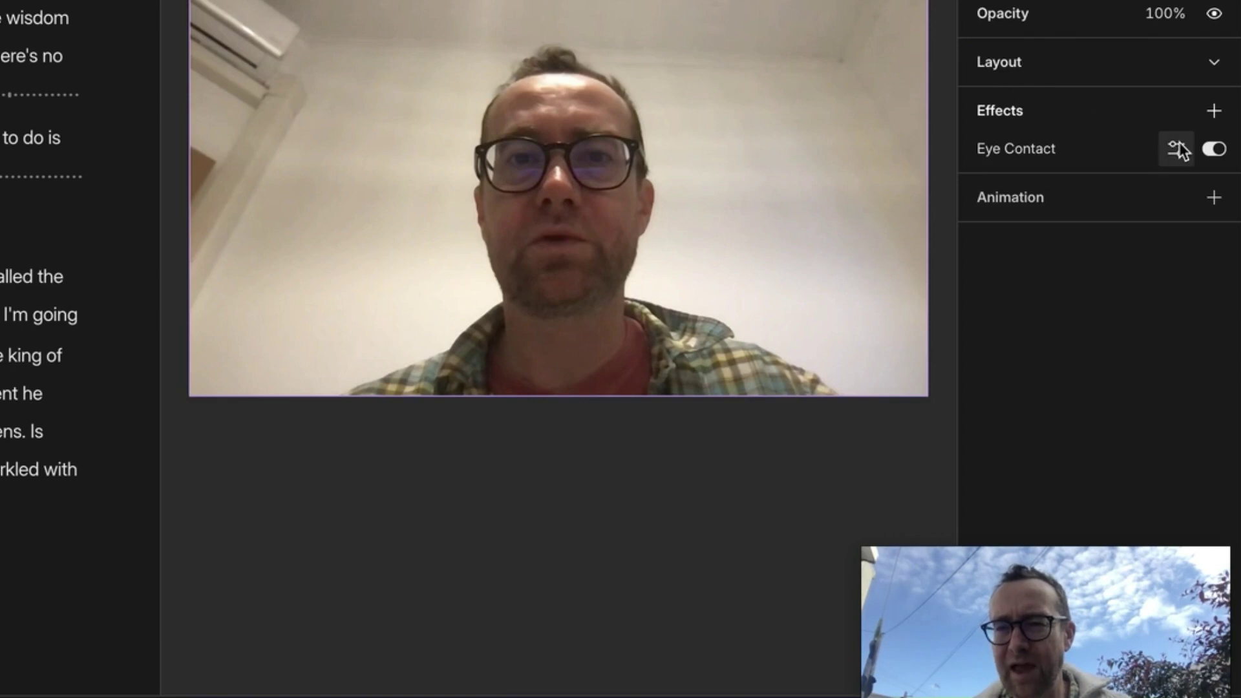
click(1178, 147)
click(1170, 201)
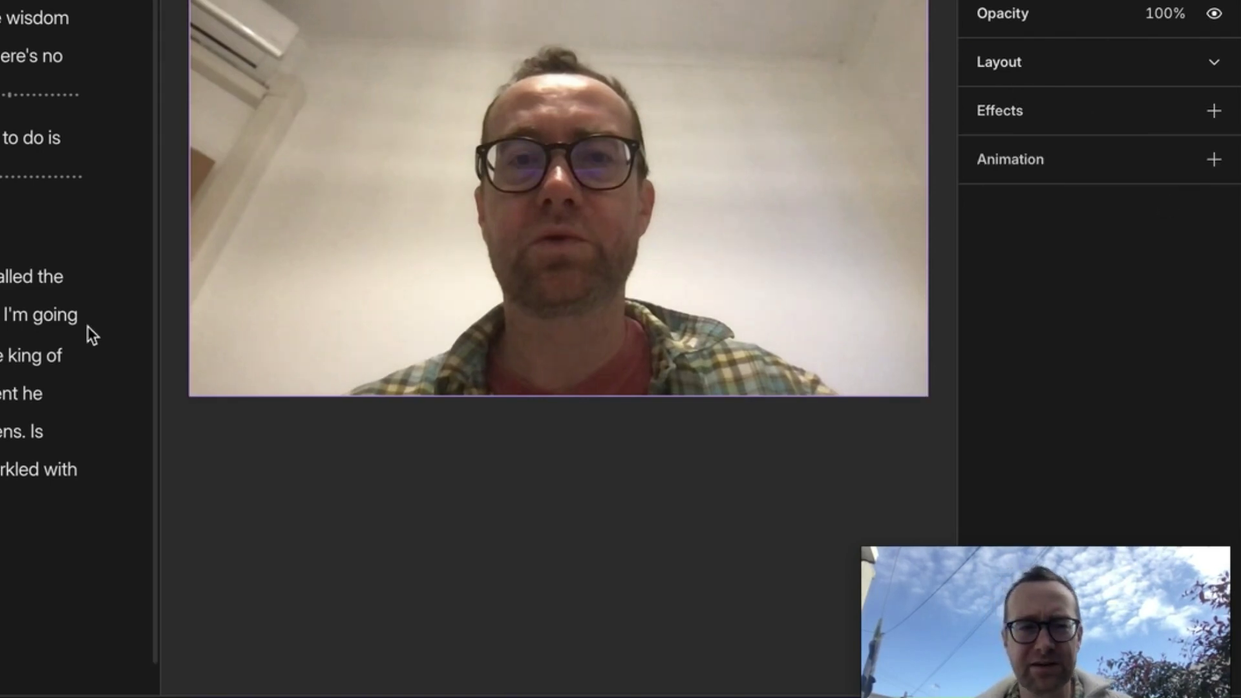
key(Escape)
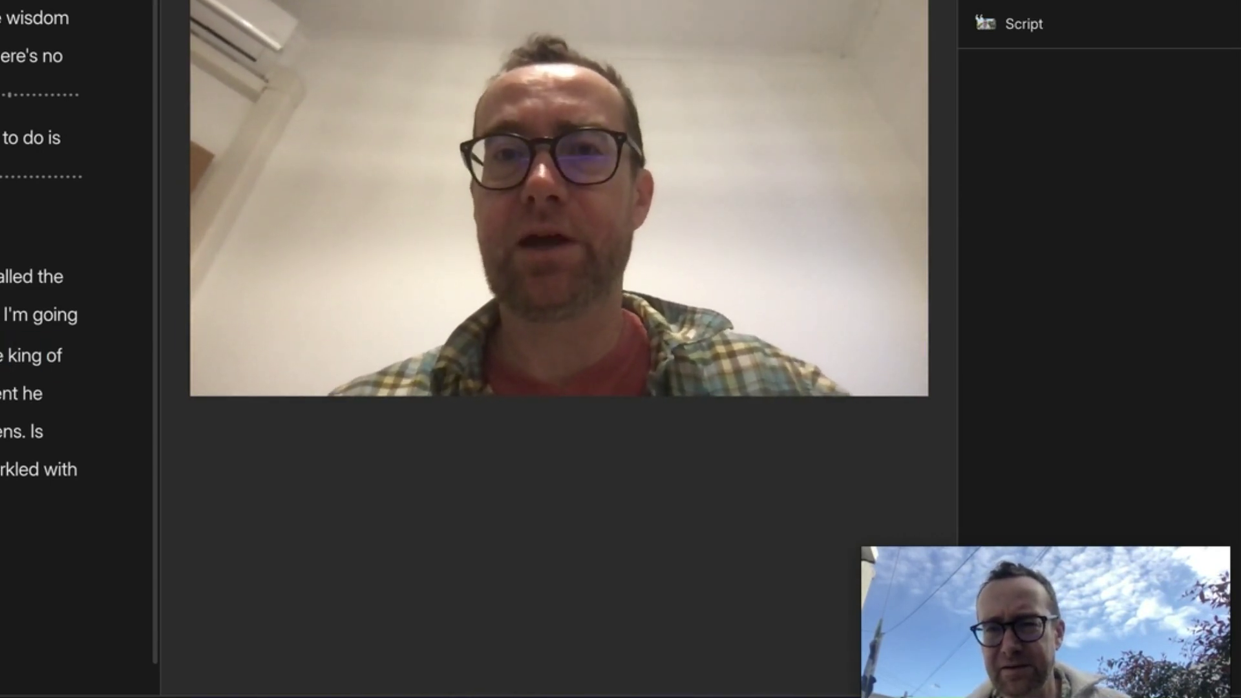
click(770, 33)
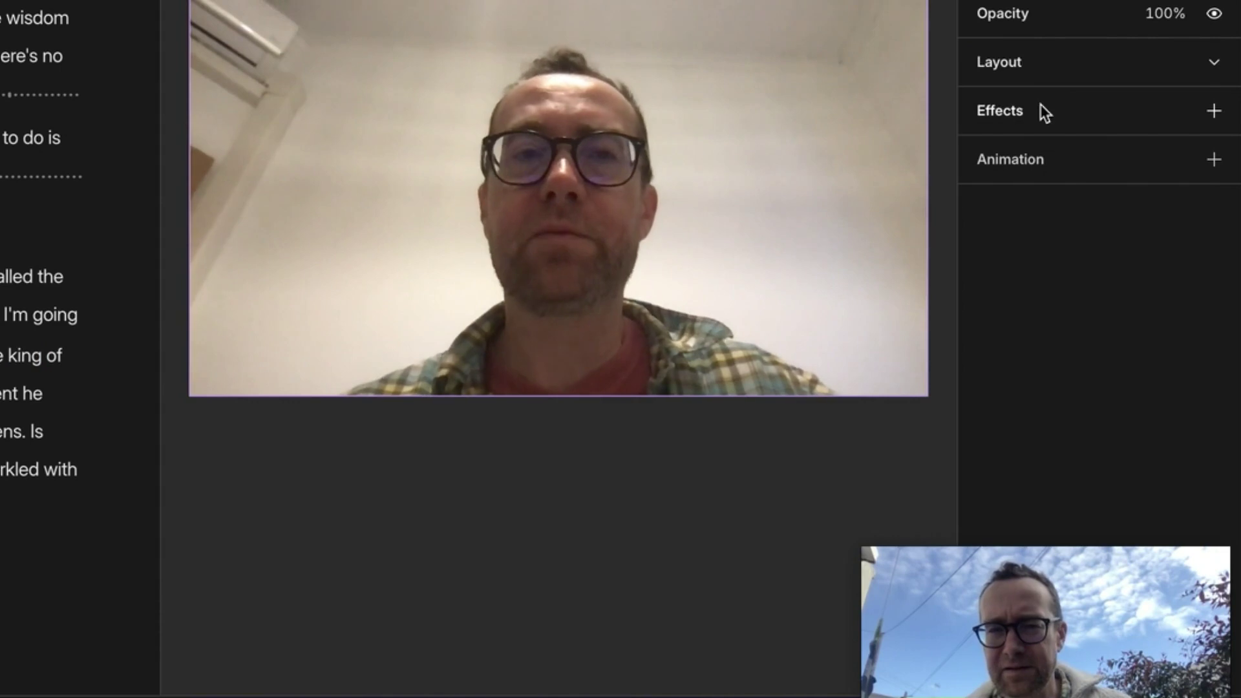
click(1039, 109)
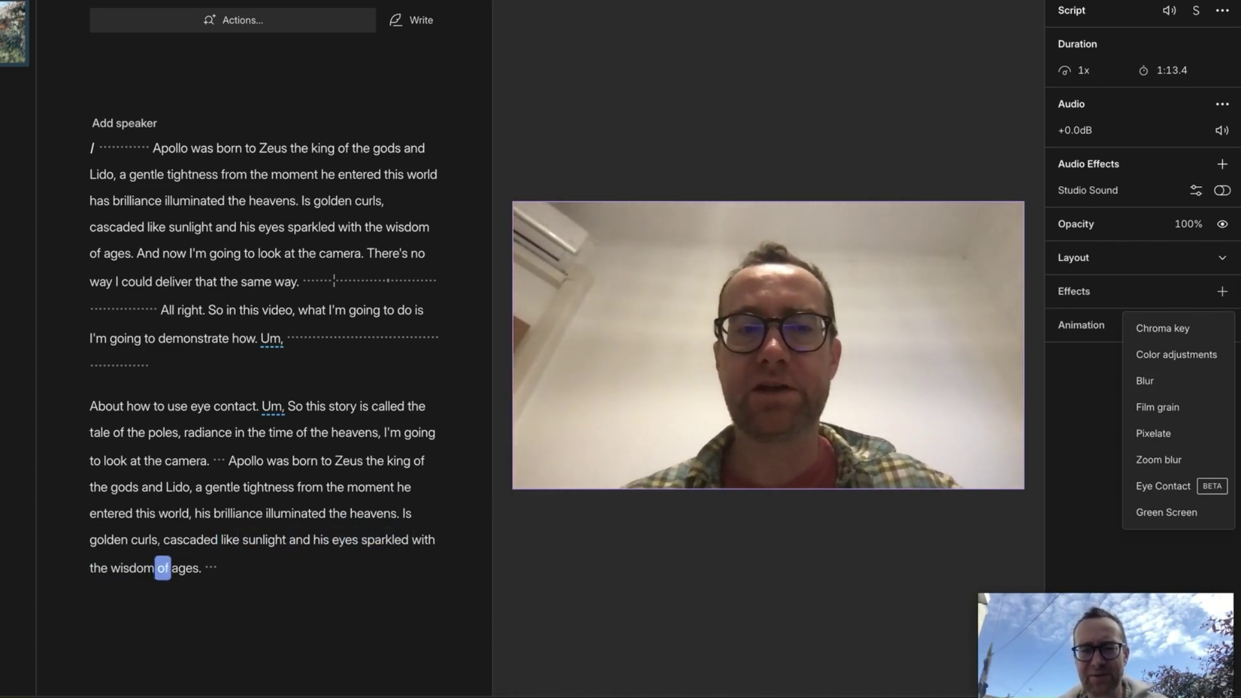
click(571, 617)
click(573, 498)
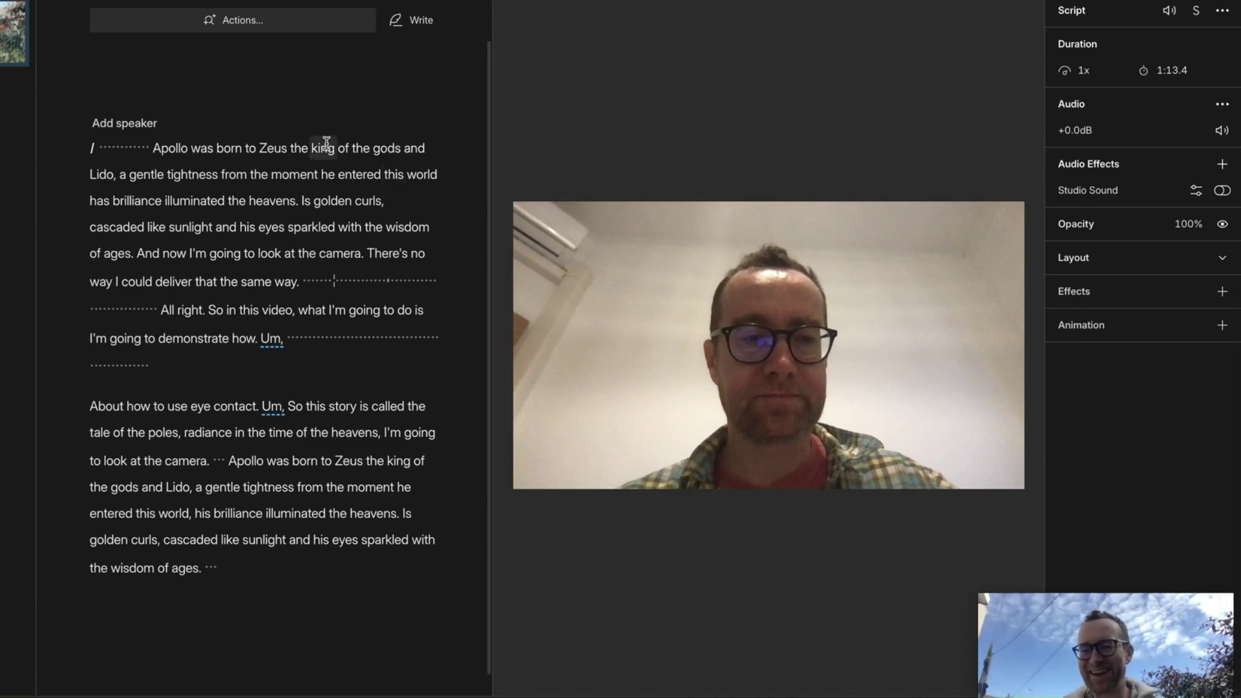
scroll(278, 174, up, 2)
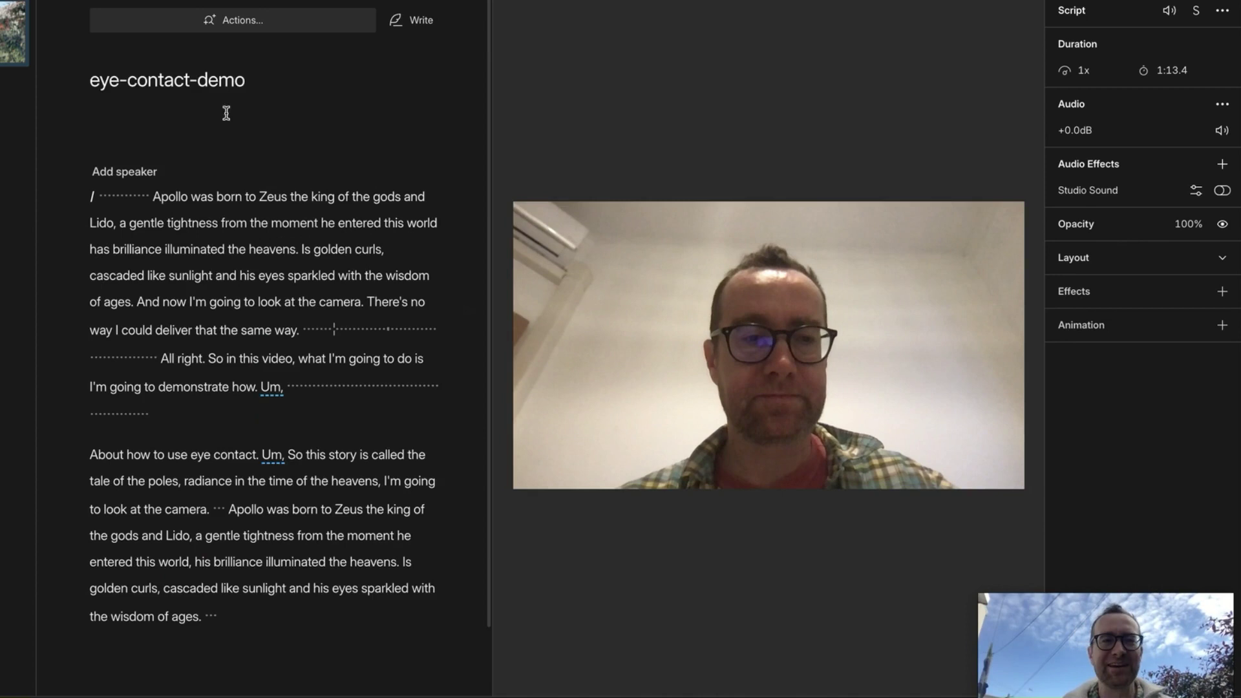
Remove both "Um" filler words and shorten the pause after "the same way" to 2800ms
click(166, 23)
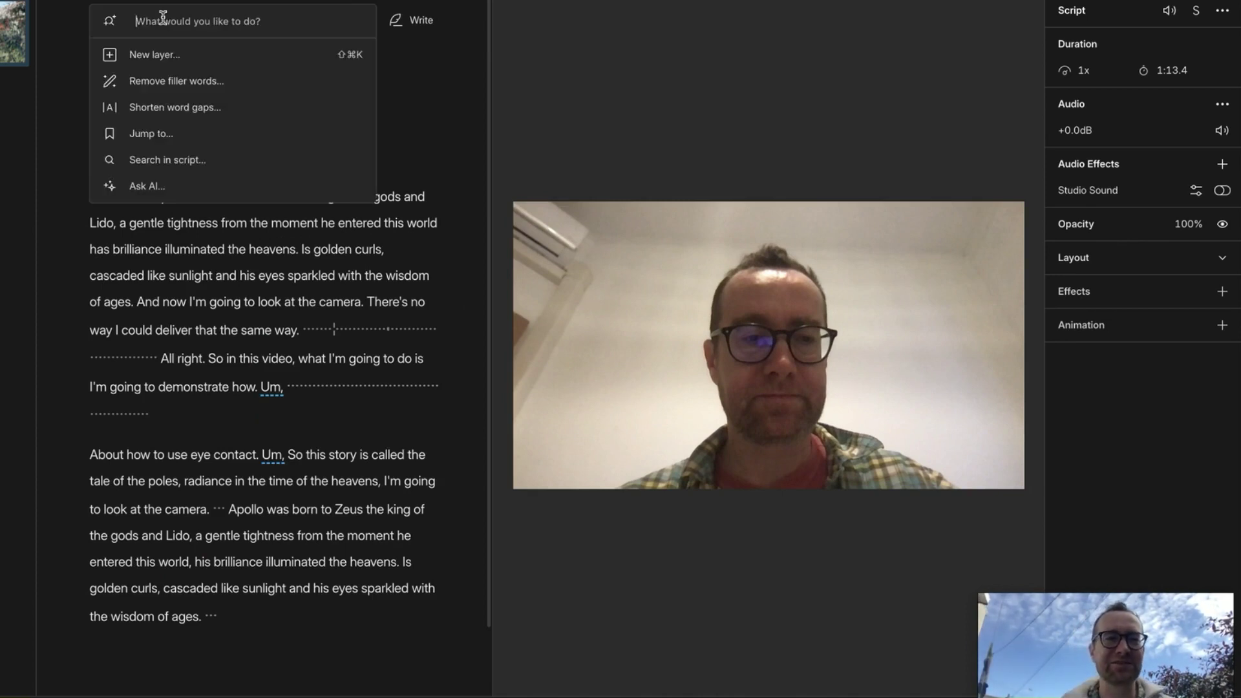
click(163, 86)
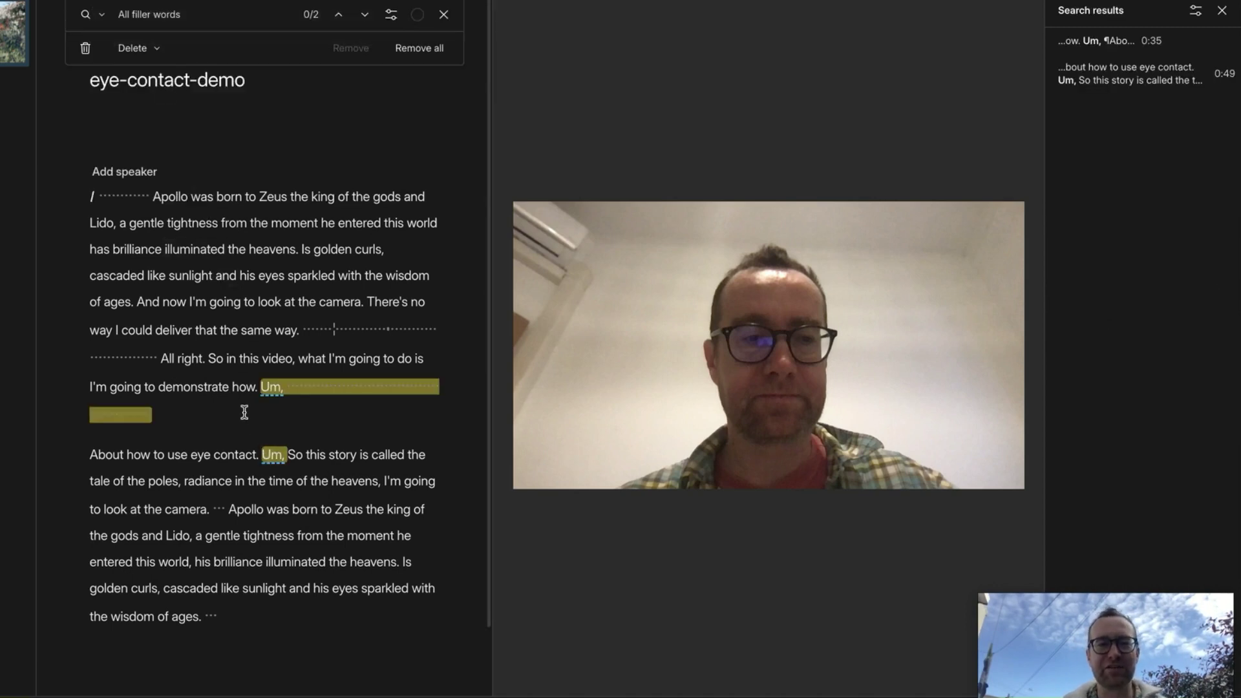
click(414, 51)
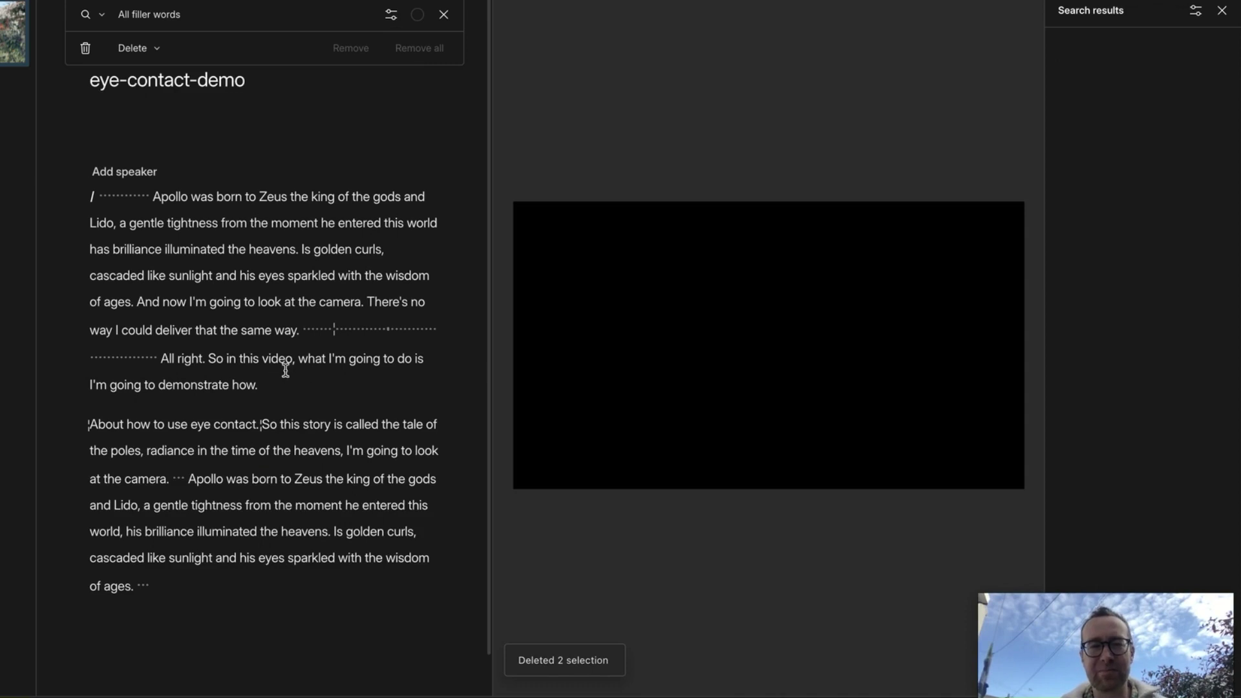
drag(368, 327, 434, 328)
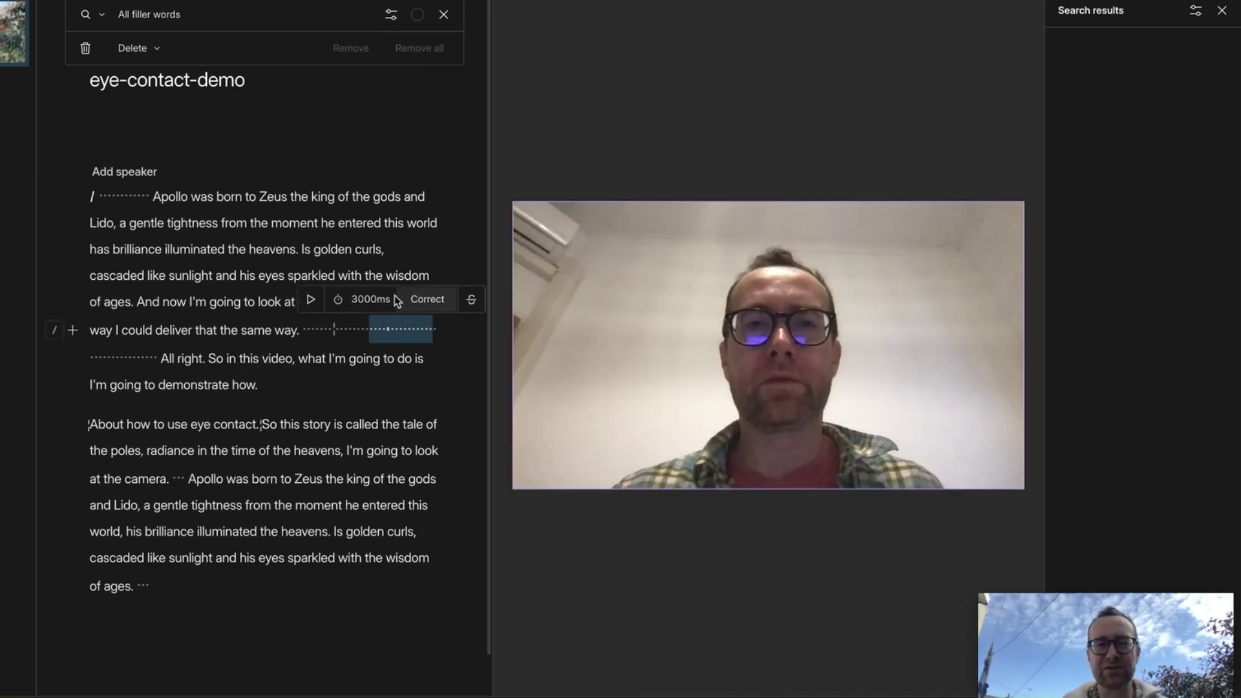
click(471, 299)
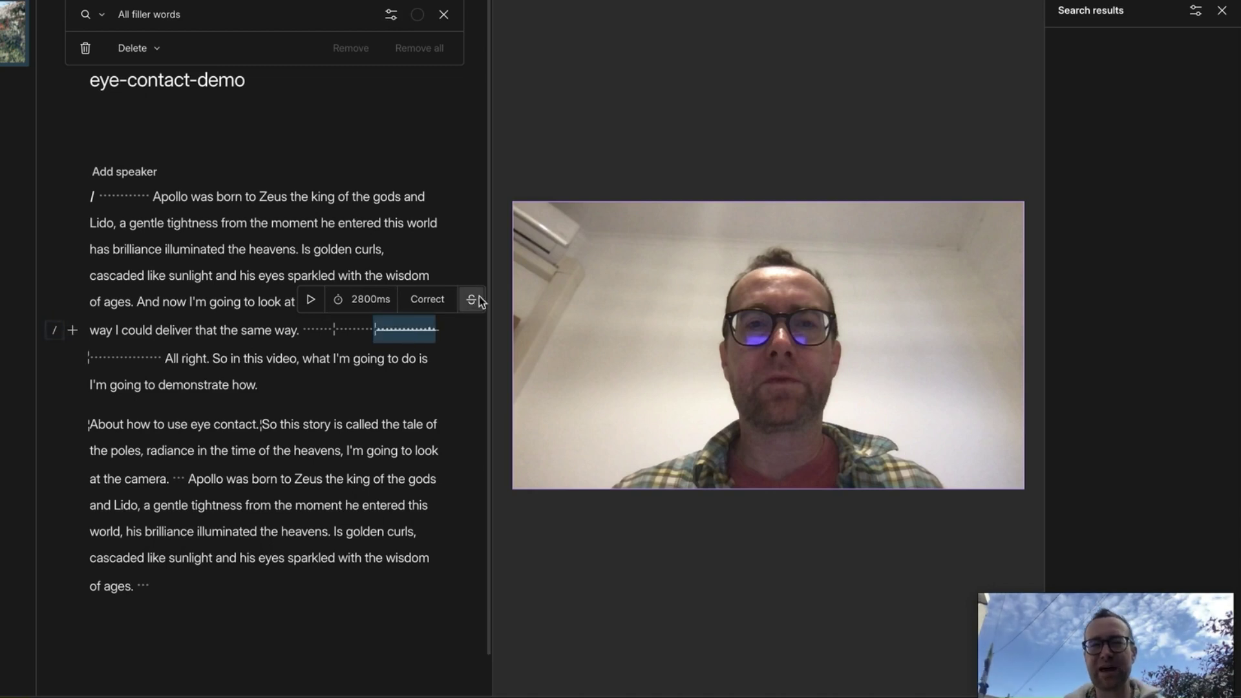